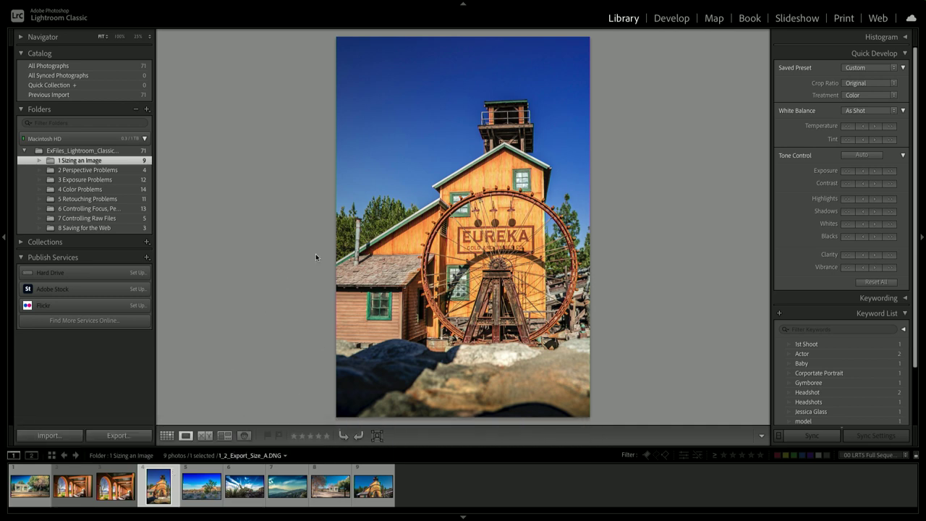
Show the photos as a grid sorted by file name and open the Eureka mill photo large
{"action": "key", "text": "g"}
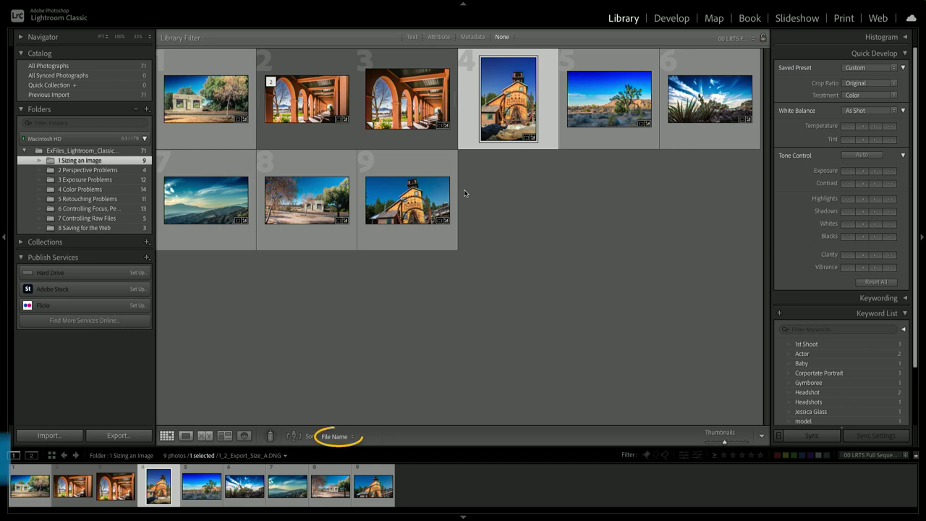
{"action": "left_click", "coordinate": [343, 437]}
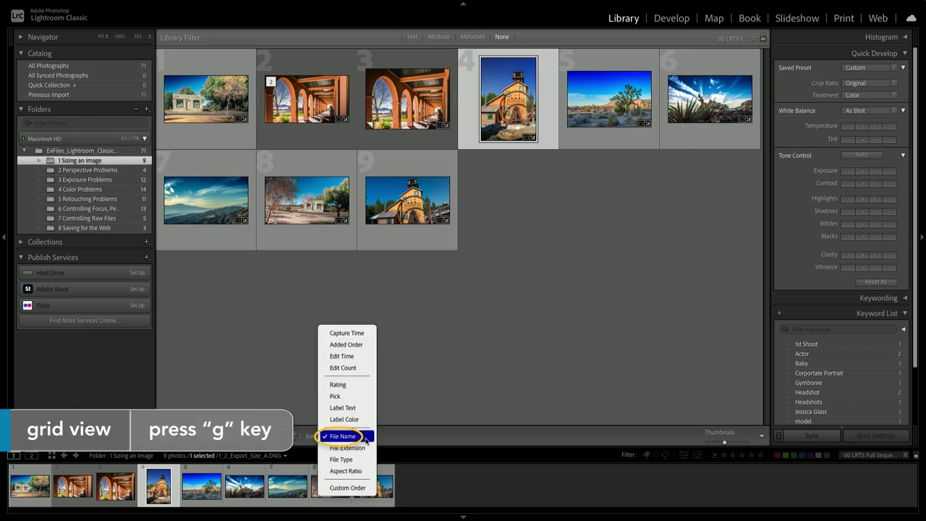
{"action": "left_click", "coordinate": [365, 437]}
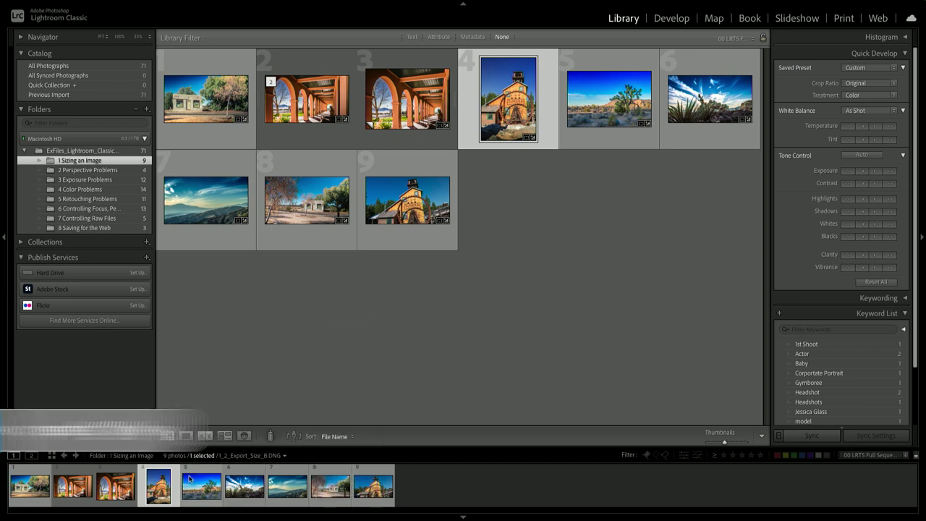
{"action": "double_click", "coordinate": [163, 482]}
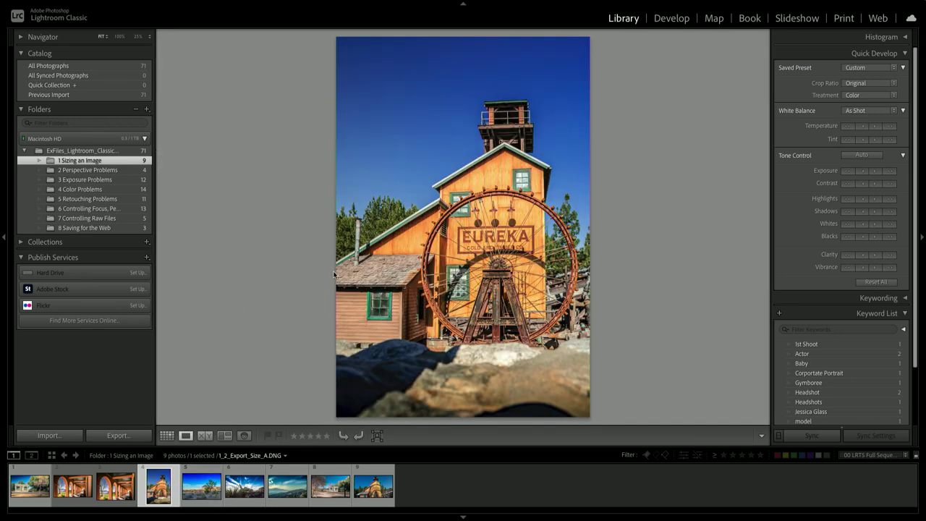
Crop the Eureka mill photo to a 5 x 7 aspect ratio, repositioning the image in the crop
{"action": "key", "text": "r"}
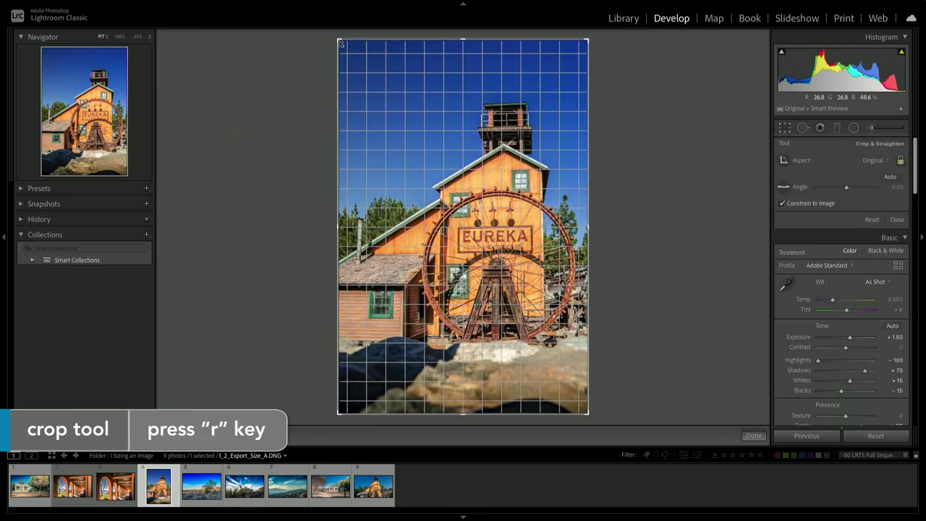
{"action": "left_click_drag", "start_coordinate": [337, 40], "coordinate": [334, 56]}
{"action": "key", "text": "Return"}
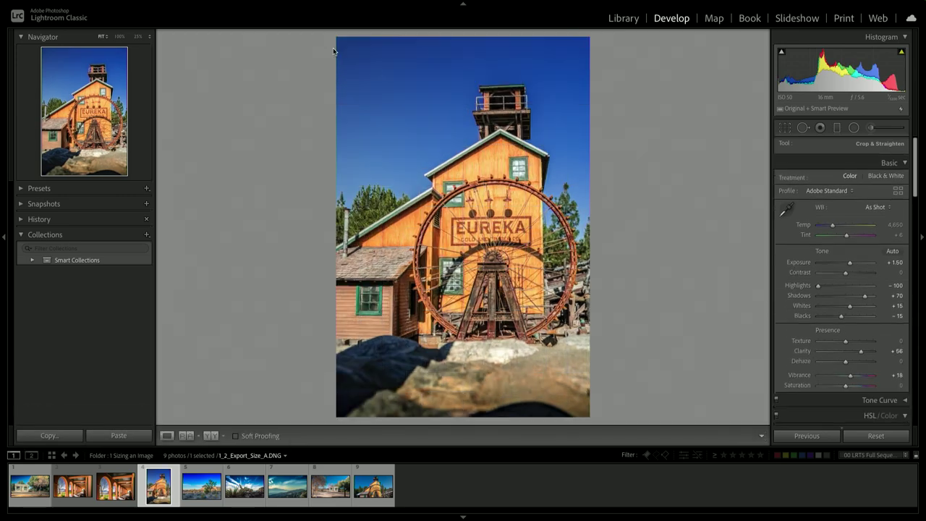
{"action": "key", "text": "r"}
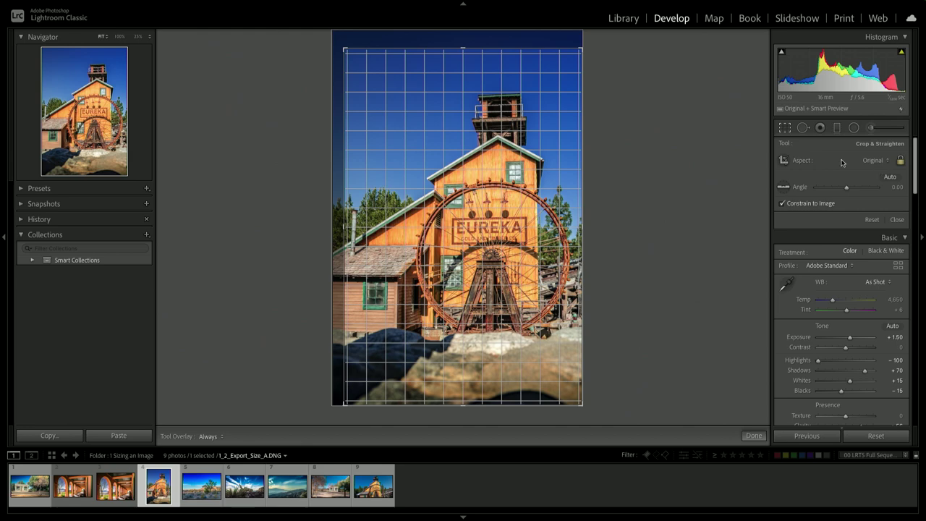
{"action": "left_click", "coordinate": [881, 163]}
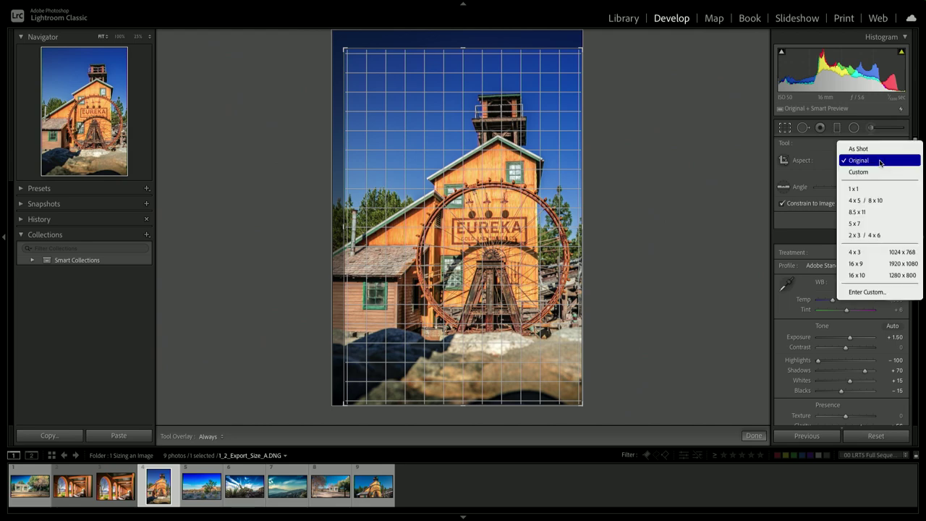
{"action": "left_click", "coordinate": [875, 223]}
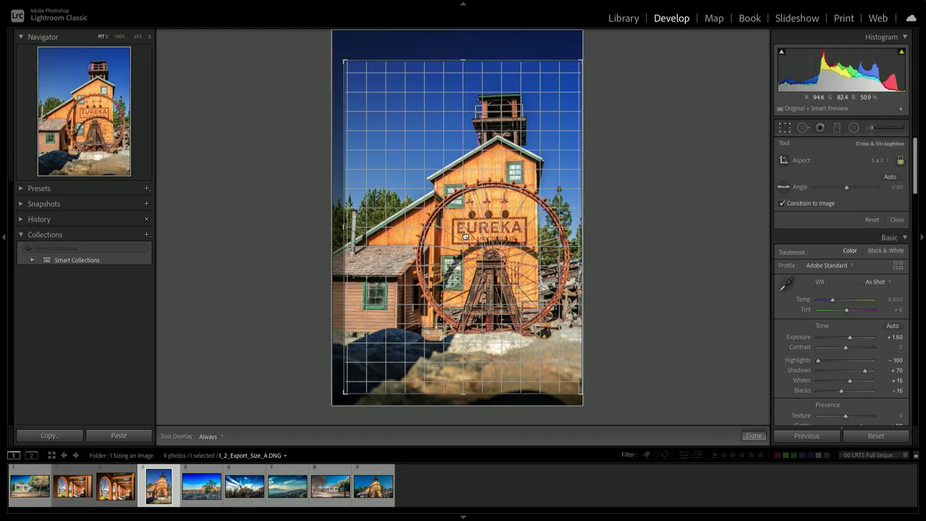
{"action": "left_click_drag", "start_coordinate": [466, 234], "coordinate": [470, 241]}
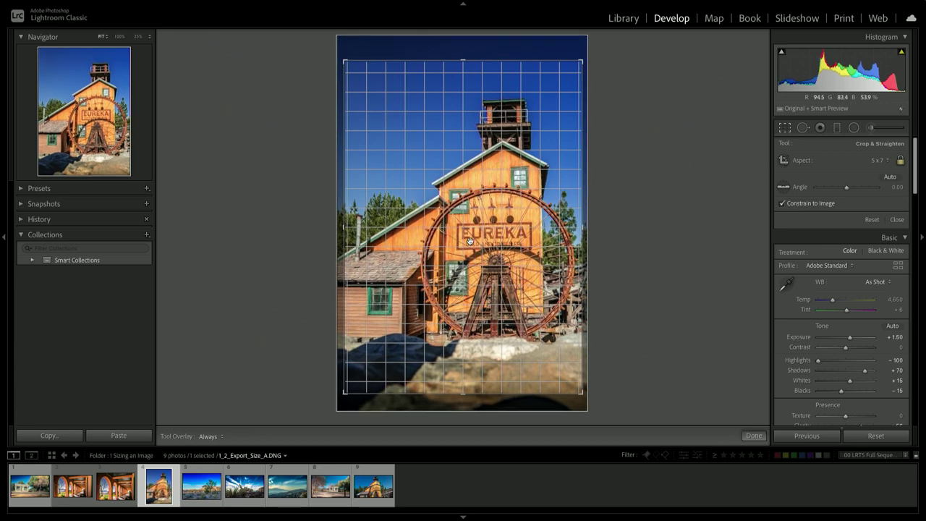
{"action": "key", "text": "Return"}
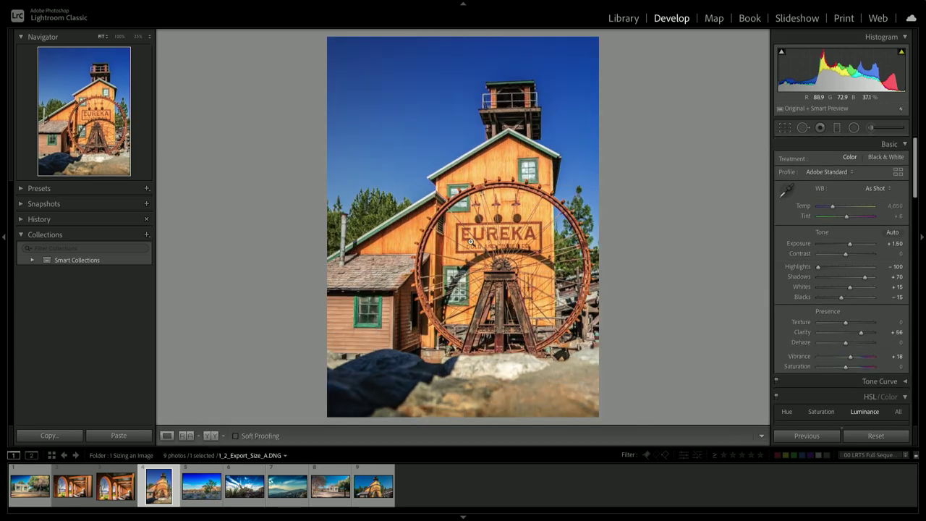
Start exporting the cropped photo, keeping Hard Drive as the export destination
{"action": "mouse_move", "coordinate": [104, 3]}
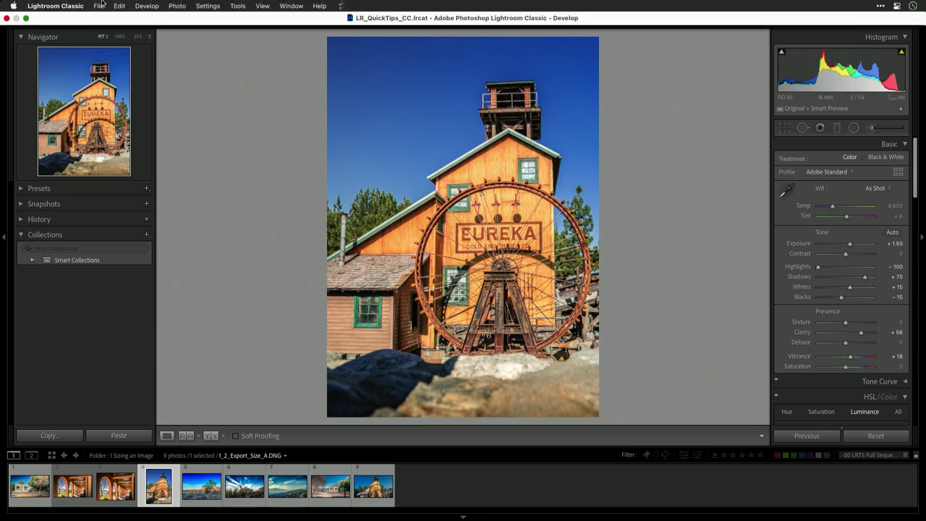
{"action": "left_click", "coordinate": [101, 5]}
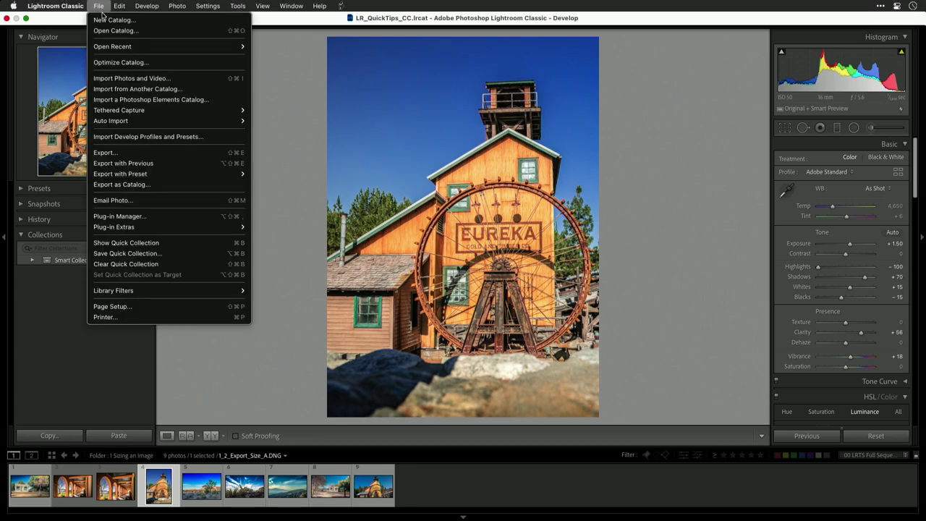
{"action": "left_click", "coordinate": [114, 154]}
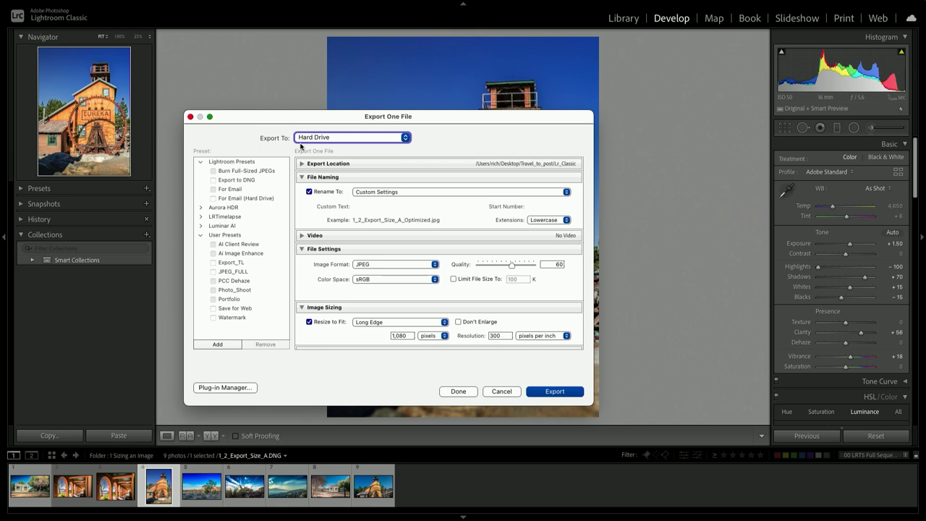
{"action": "left_click", "coordinate": [340, 138]}
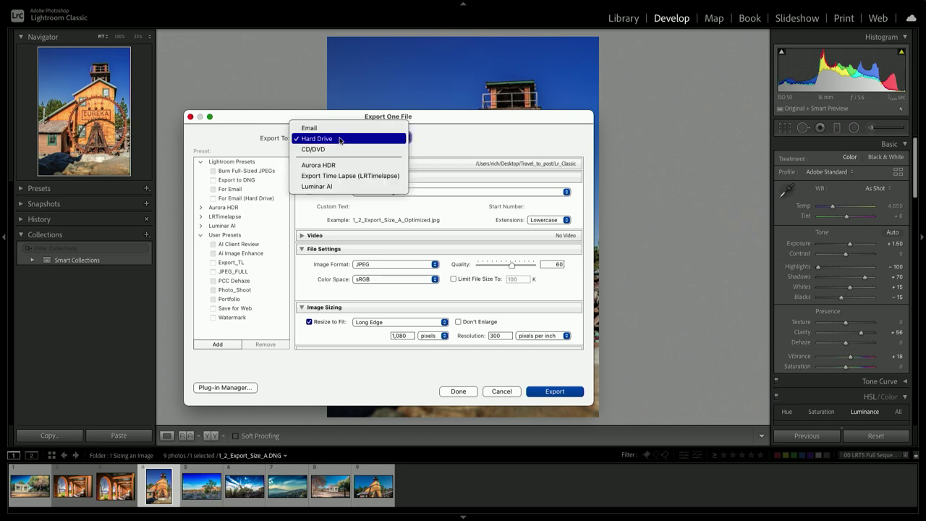
{"action": "left_click", "coordinate": [340, 139]}
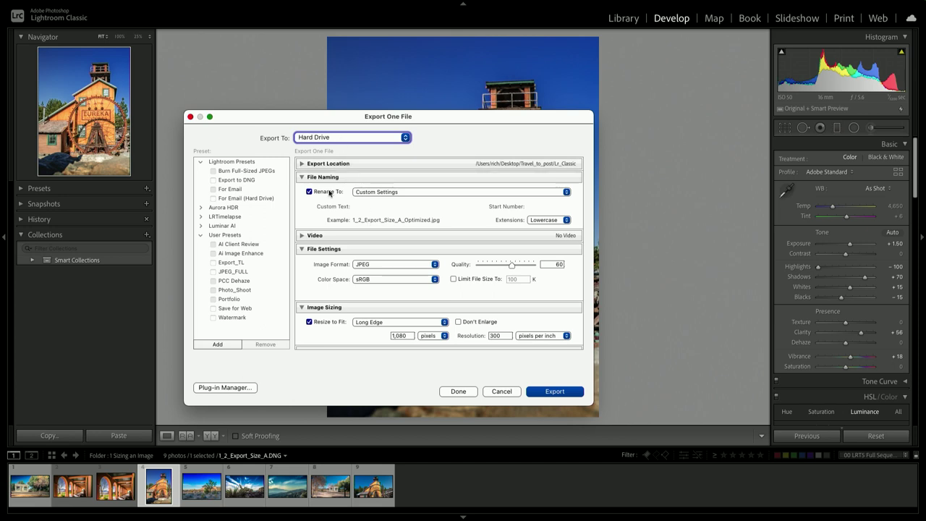
Set the export location to a newly created Exports folder on the Desktop
{"action": "left_click", "coordinate": [302, 164]}
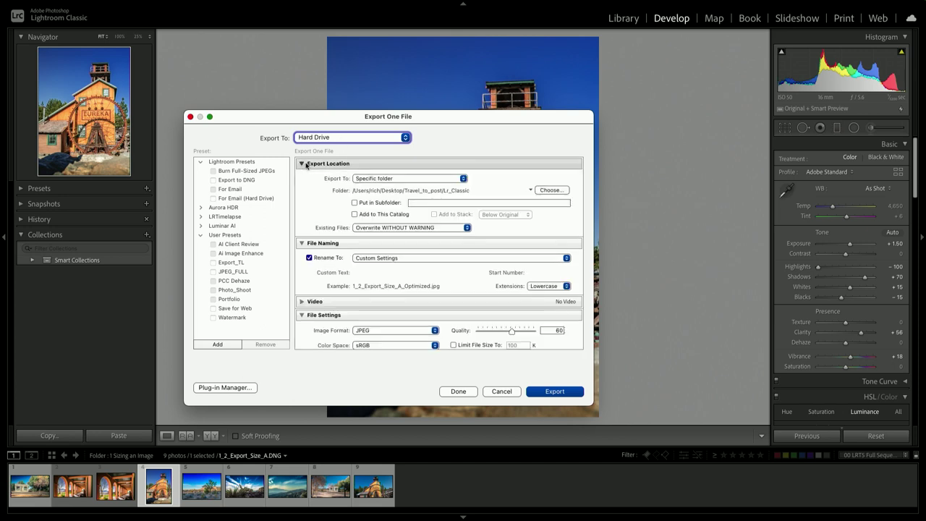
{"action": "left_click", "coordinate": [554, 190]}
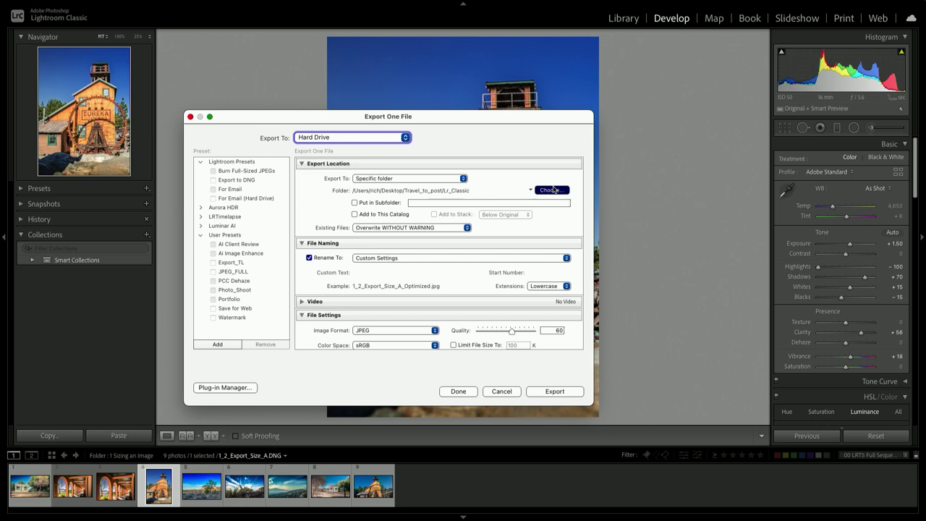
{"action": "key", "text": "super+shift+d"}
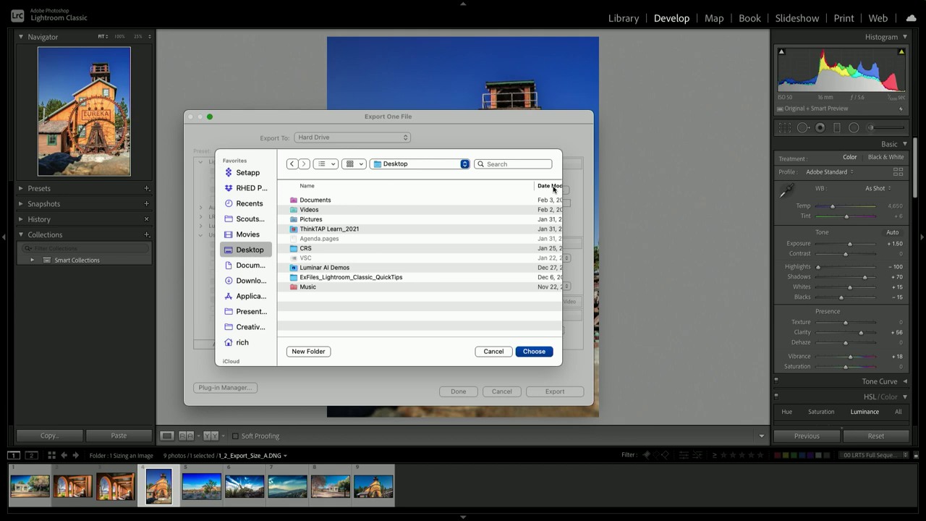
{"action": "left_click", "coordinate": [309, 353]}
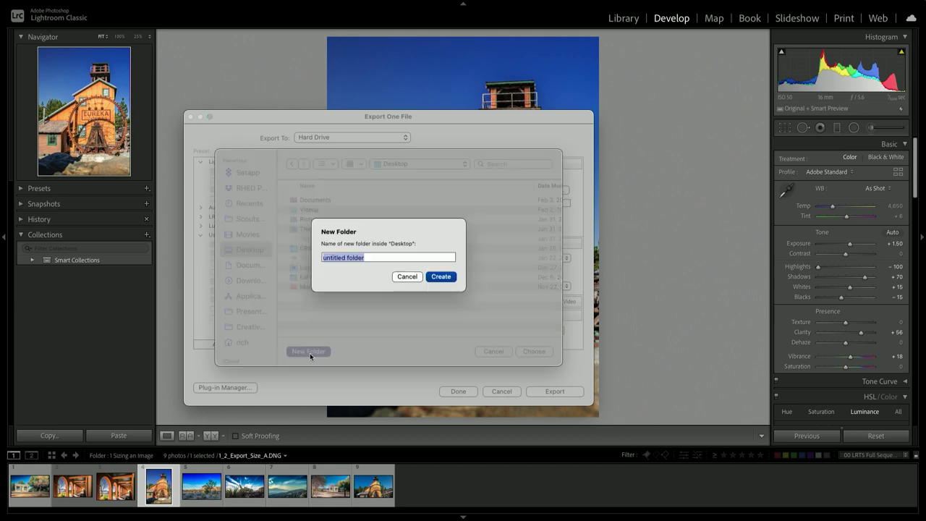
{"action": "type", "text": "Exports"}
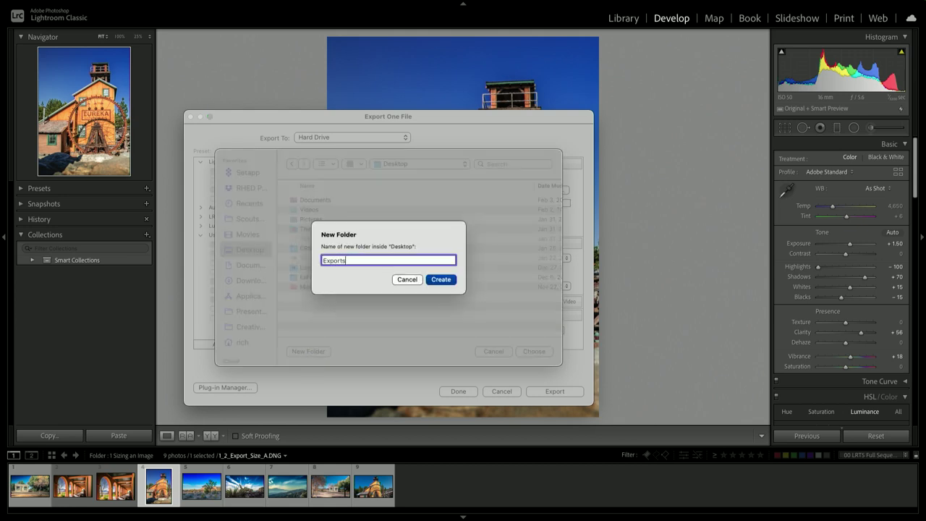
{"action": "key", "text": "Return"}
{"action": "key", "text": "Return"}
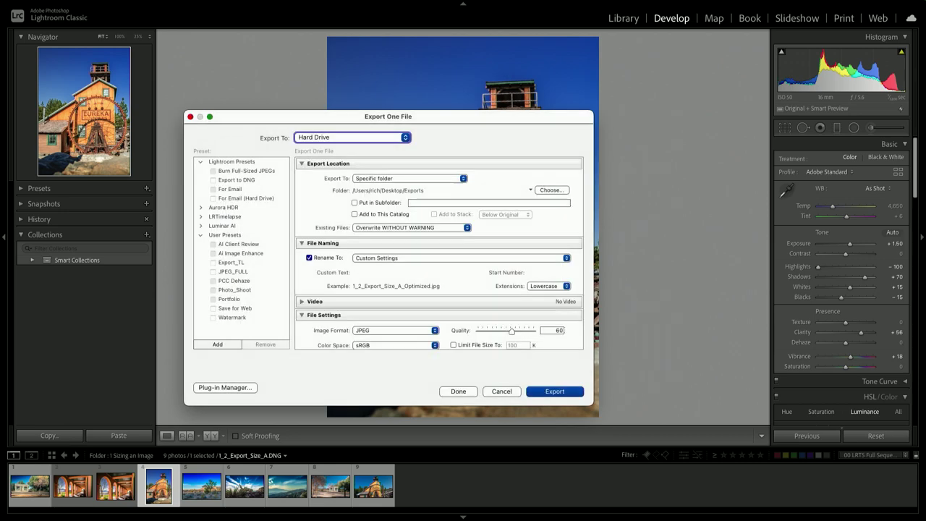
{"action": "left_click", "coordinate": [391, 258]}
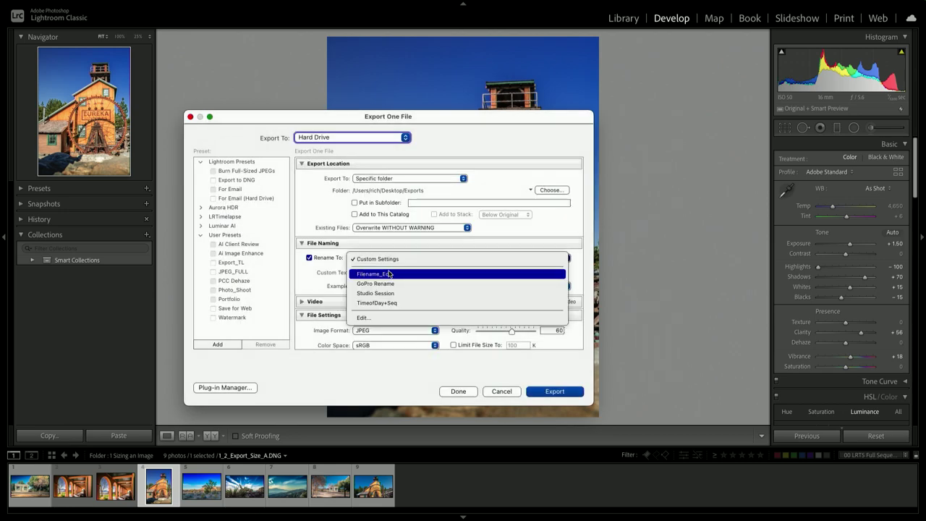
Rename exported files with the Filename_Edit template and change the image format from JPEG to TIFF
{"action": "left_click", "coordinate": [391, 275]}
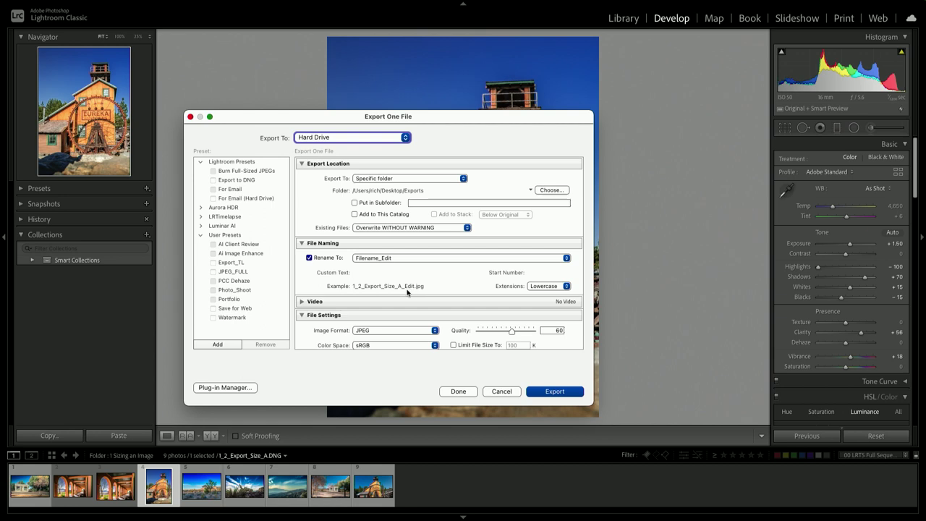
{"action": "scroll", "coordinate": [411, 293], "scroll_direction": "down", "scroll_amount": 5}
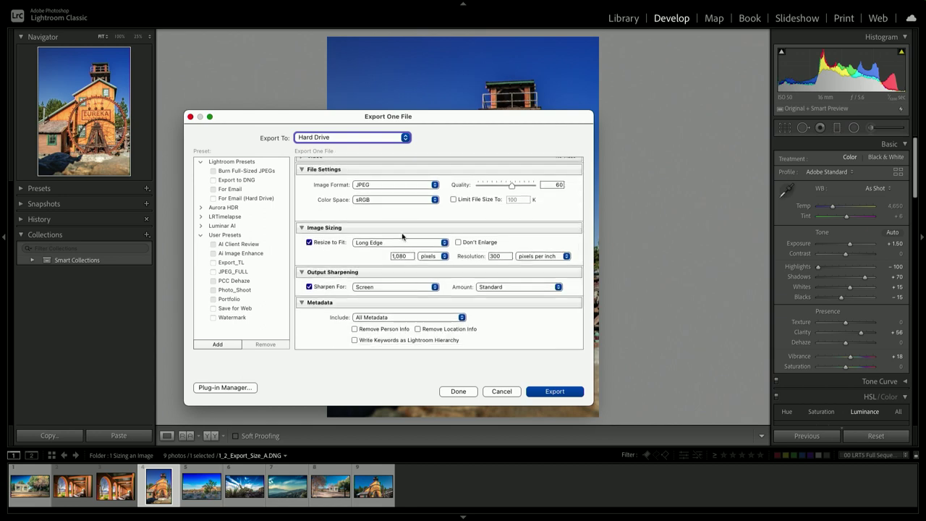
{"action": "left_click", "coordinate": [386, 185]}
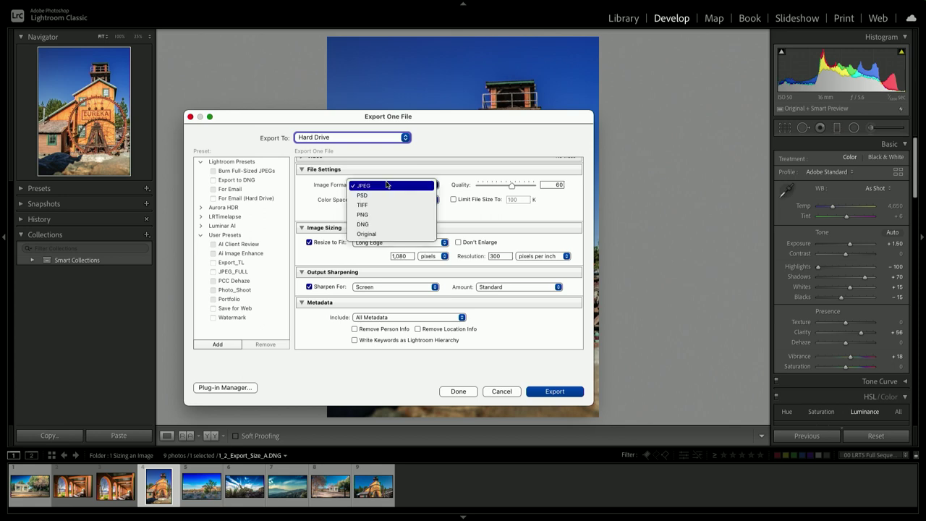
{"action": "left_click", "coordinate": [388, 187]}
{"action": "left_click", "coordinate": [386, 185]}
{"action": "left_click", "coordinate": [386, 204]}
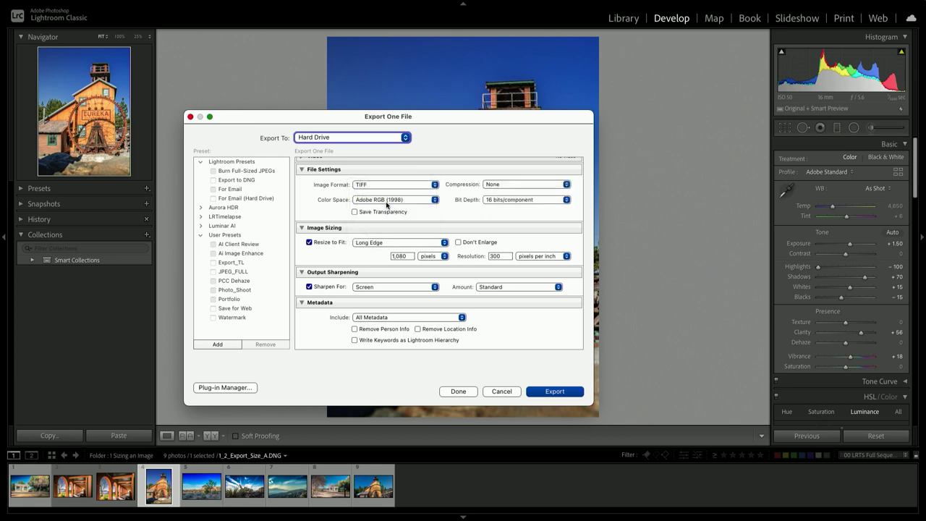
{"action": "left_click", "coordinate": [366, 246]}
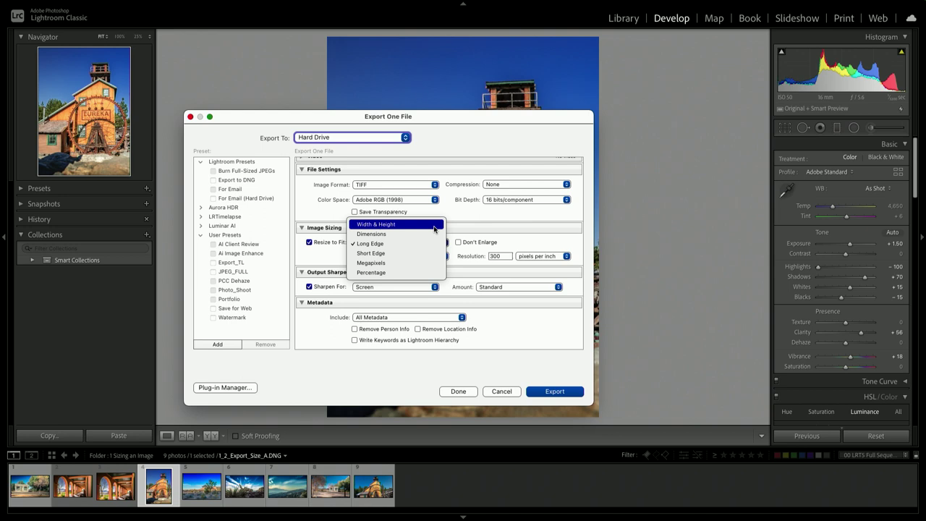
Resize the export by width and height to 1500 x 2100 pixels
{"action": "left_click", "coordinate": [434, 229]}
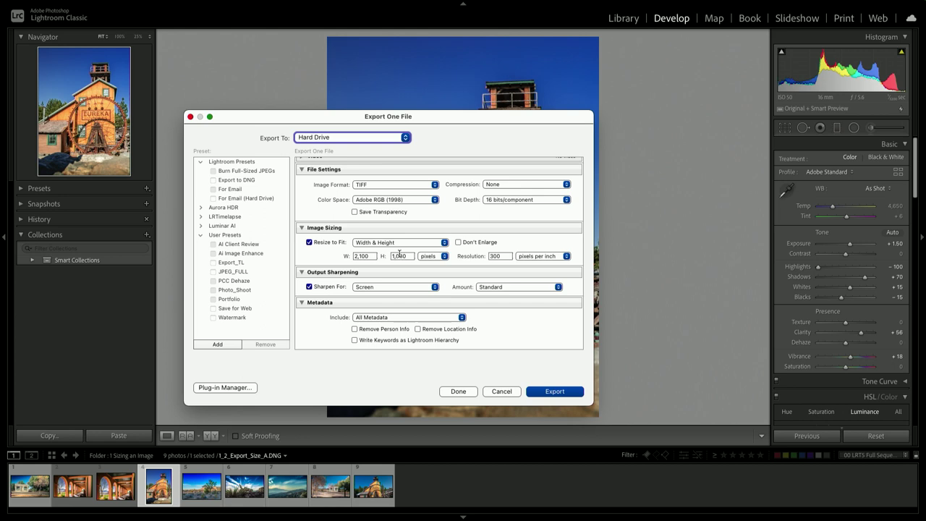
{"action": "left_click", "coordinate": [400, 255]}
{"action": "type", "text": "210"}
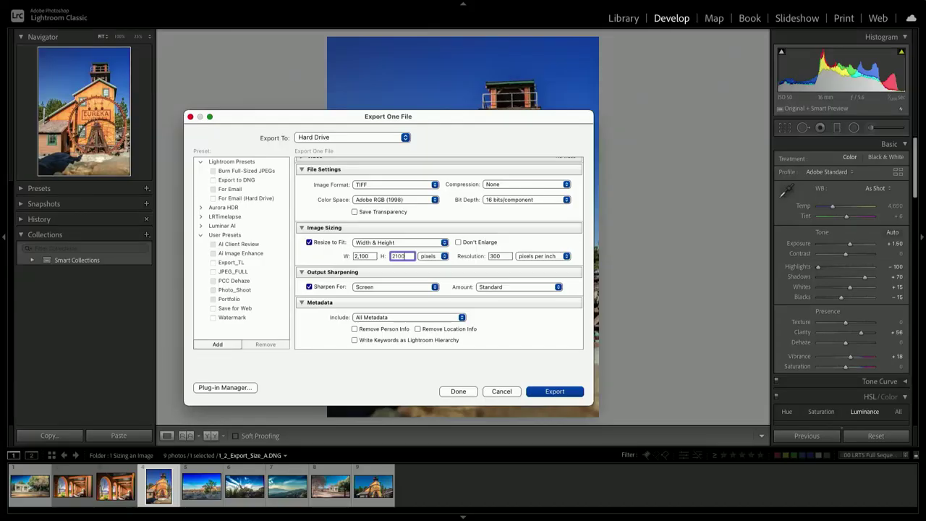
{"action": "left_click", "coordinate": [364, 255]}
{"action": "type", "text": "1500"}
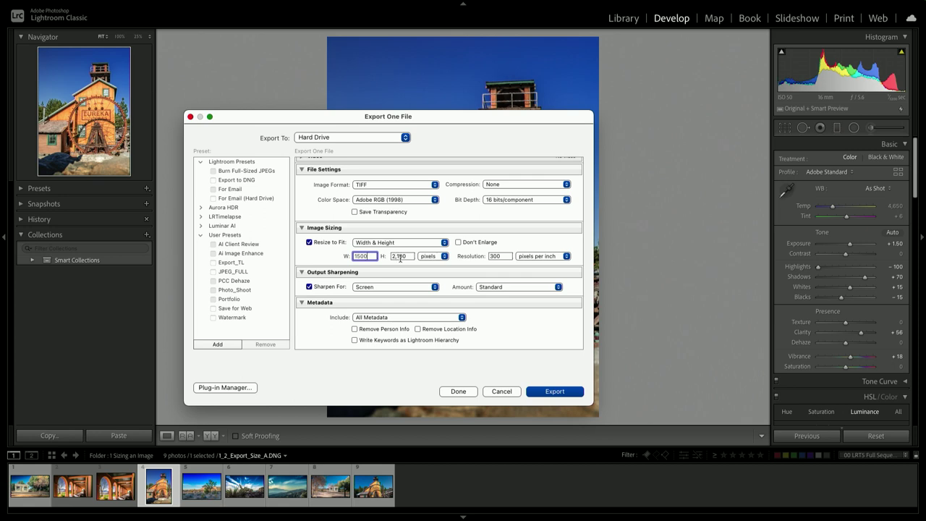
Set output sharpening to Matte Paper and export the Eureka mill TIFF
{"action": "left_click", "coordinate": [409, 286]}
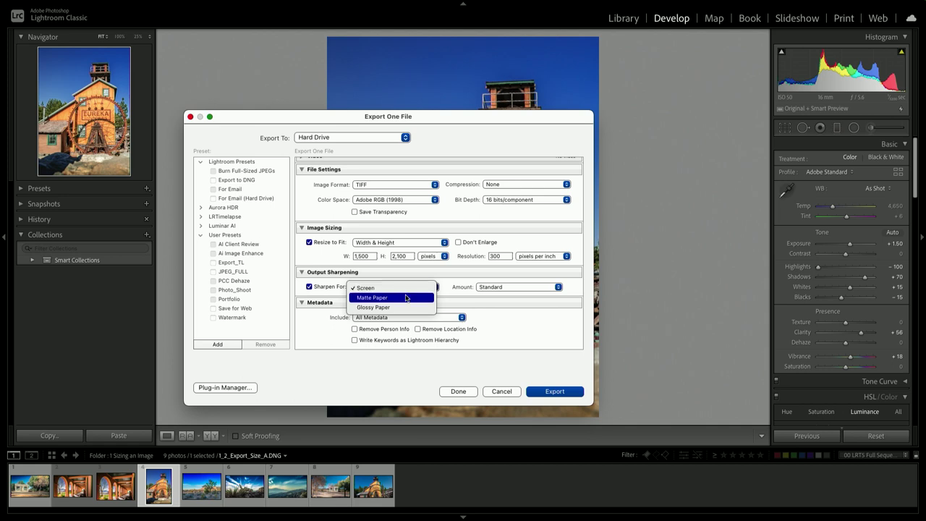
{"action": "left_click", "coordinate": [406, 298]}
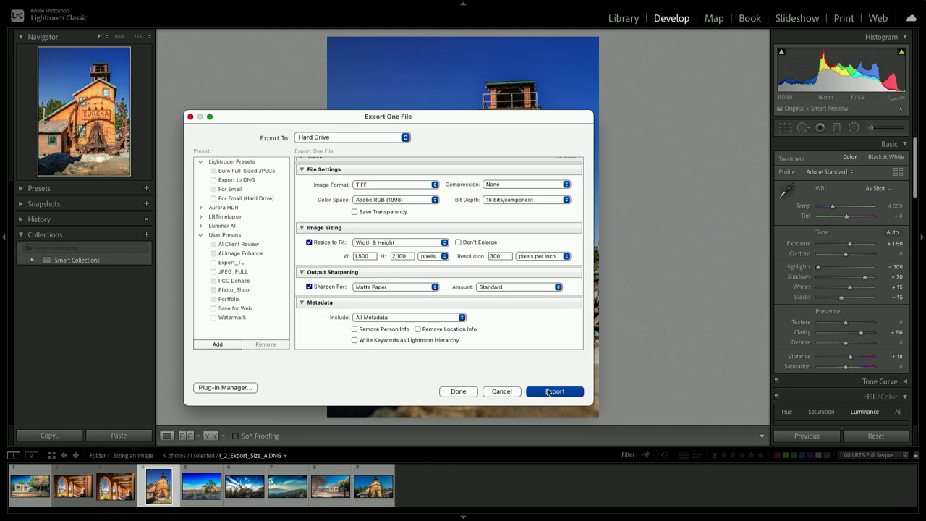
{"action": "left_click", "coordinate": [555, 392]}
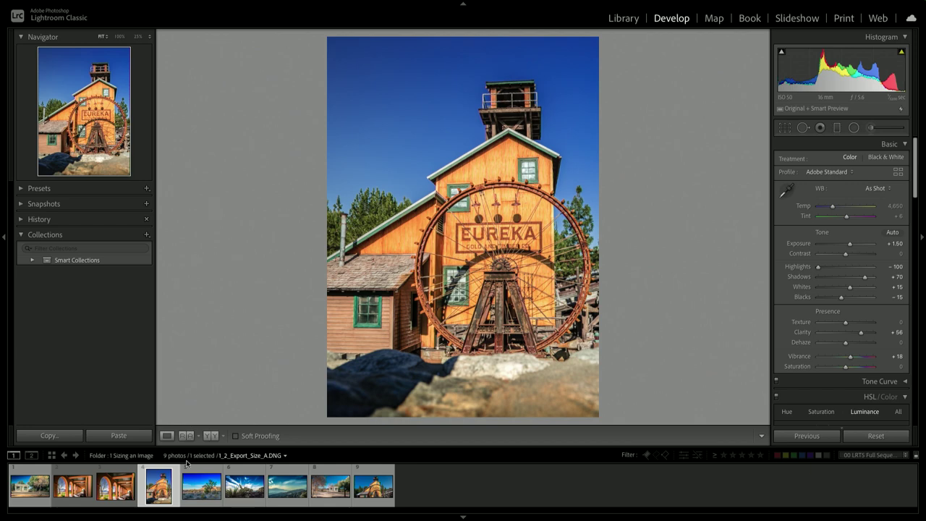
Select the Joshua tree photo in the filmstrip and crop it to 16 x 9
{"action": "left_click", "coordinate": [195, 490]}
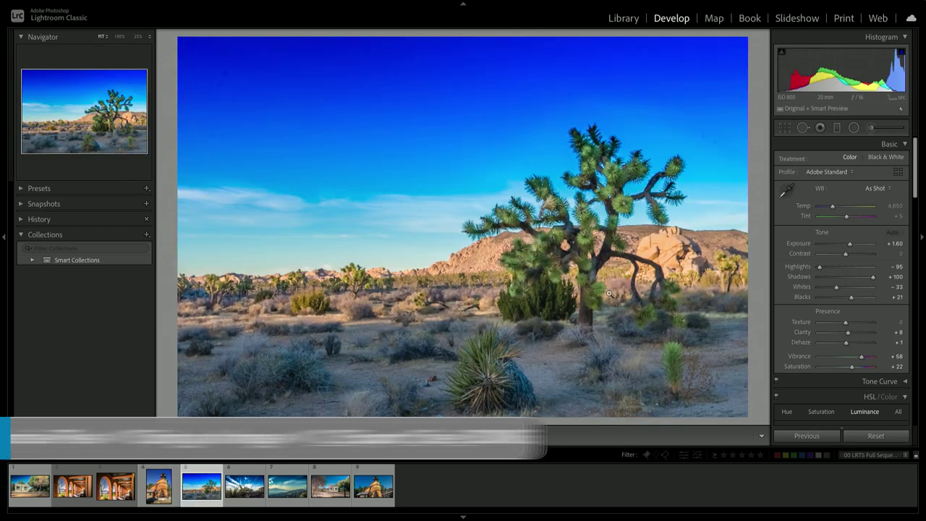
{"action": "key", "text": "r"}
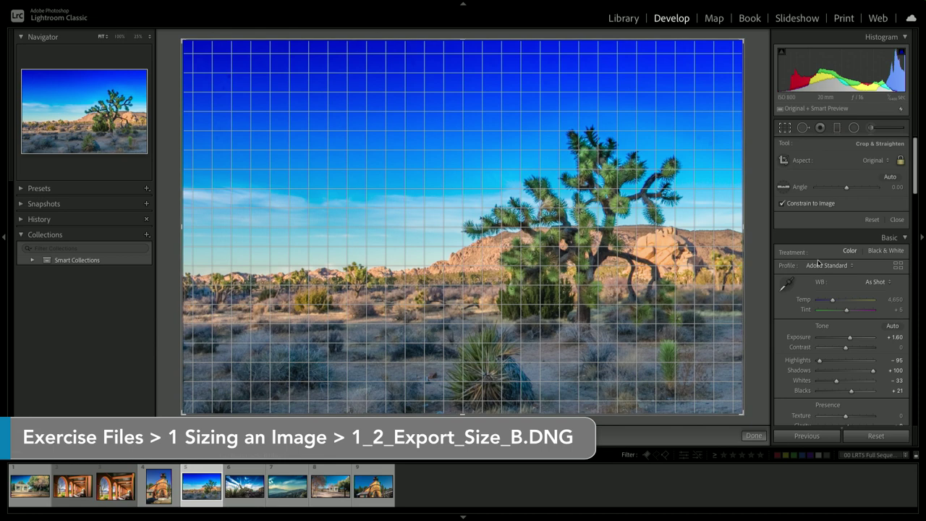
{"action": "left_click", "coordinate": [885, 161]}
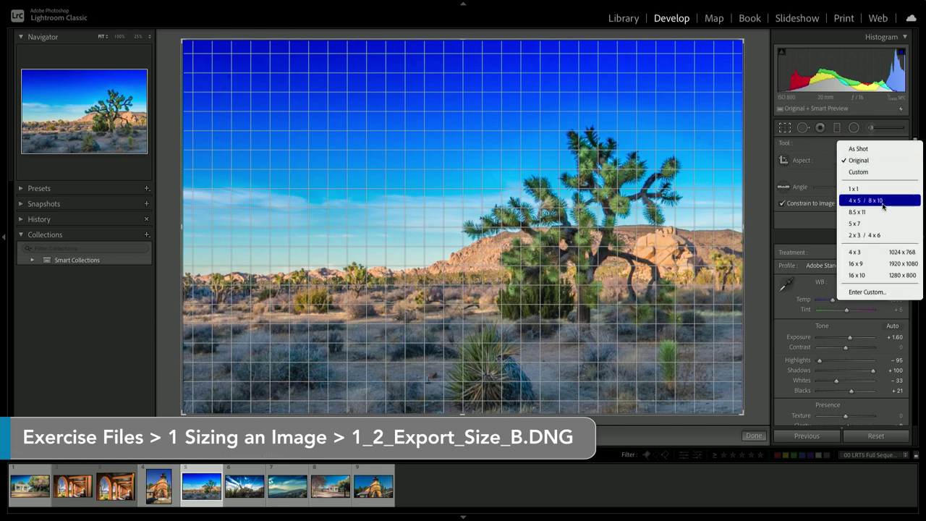
{"action": "left_click", "coordinate": [887, 263]}
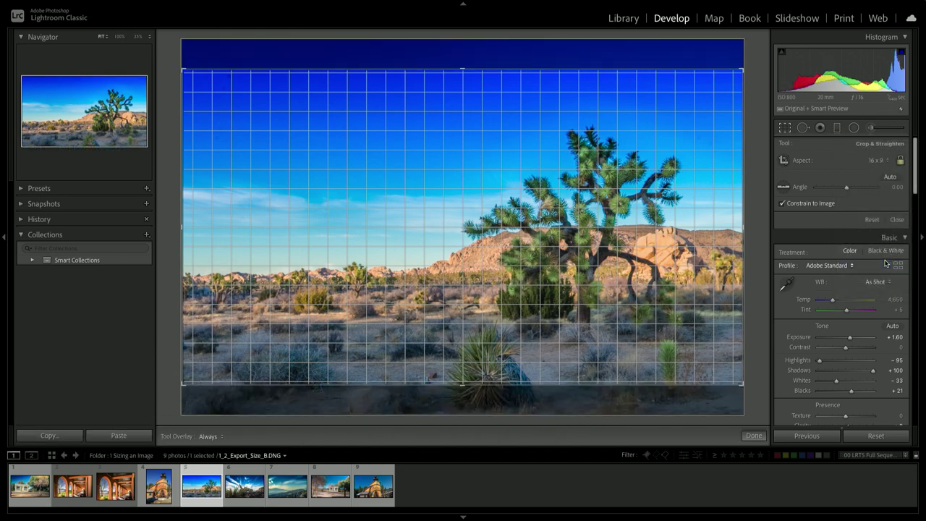
{"action": "key", "text": "Return"}
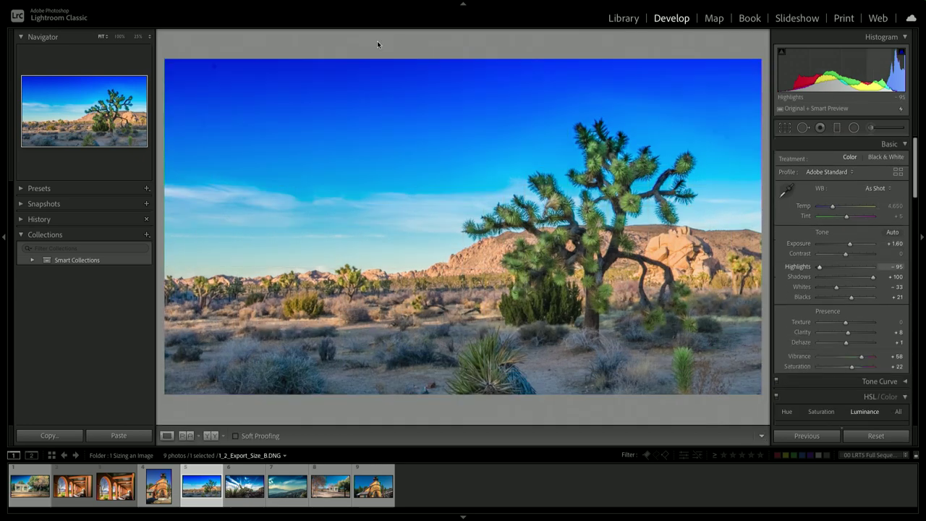
Open Export for the Joshua tree photo and set JPEG format, quality 80, sRGB colour space
{"action": "mouse_move", "coordinate": [166, 3]}
{"action": "left_click", "coordinate": [99, 6]}
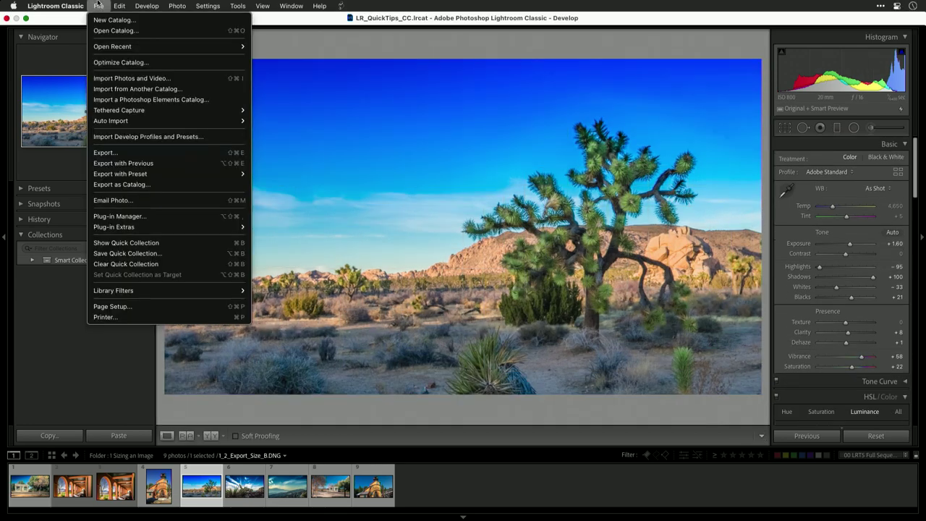
{"action": "left_click", "coordinate": [107, 155]}
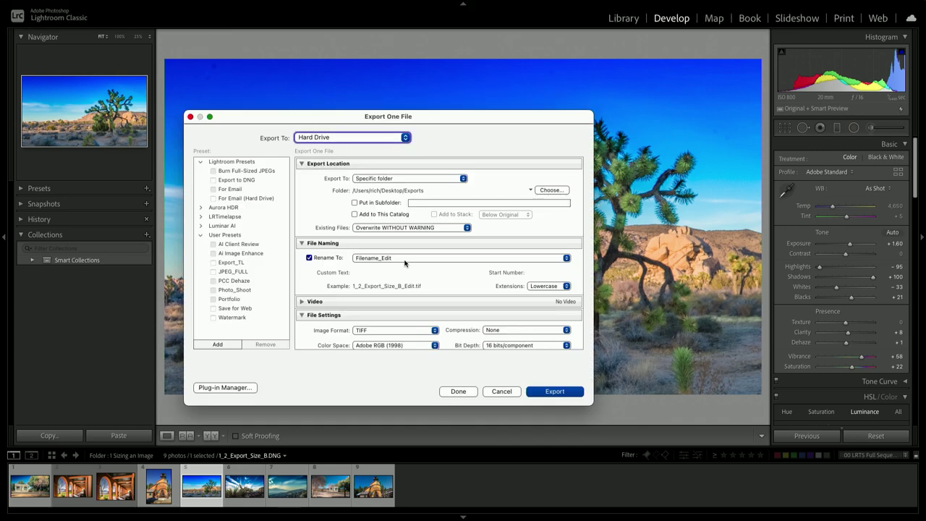
{"action": "scroll", "coordinate": [402, 259], "scroll_direction": "down", "scroll_amount": 5}
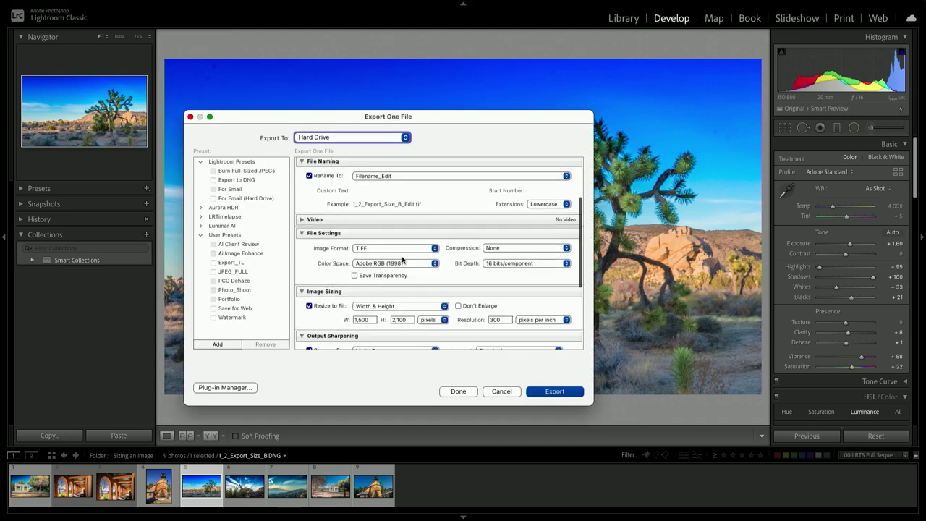
{"action": "left_click", "coordinate": [397, 252]}
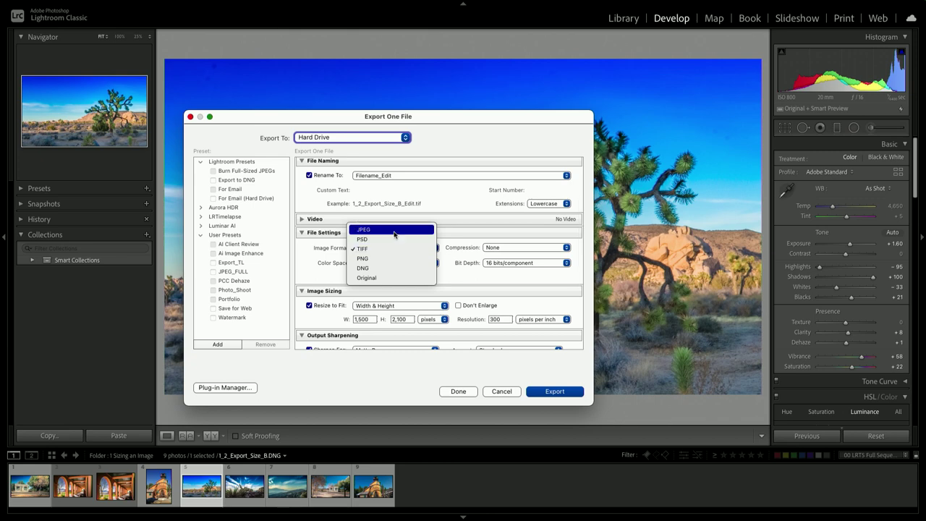
{"action": "left_click", "coordinate": [395, 230]}
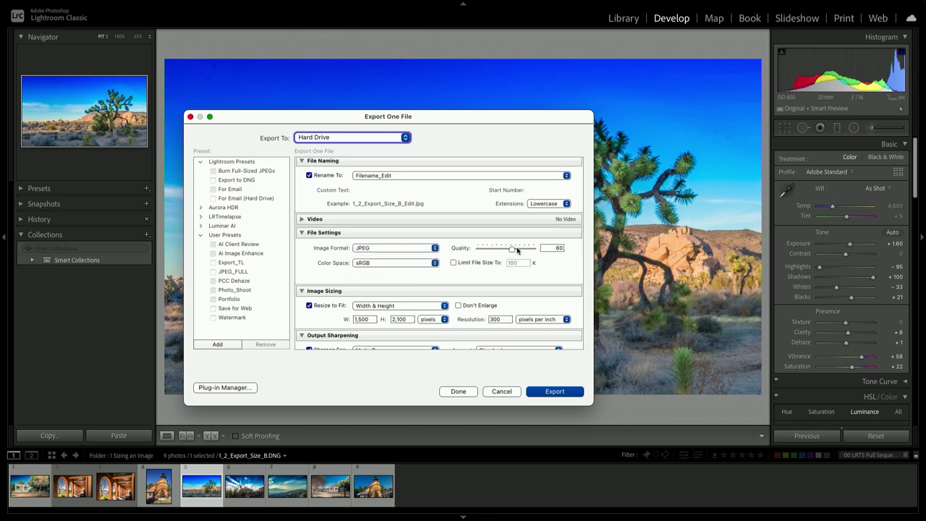
{"action": "left_click_drag", "start_coordinate": [512, 249], "coordinate": [522, 251]}
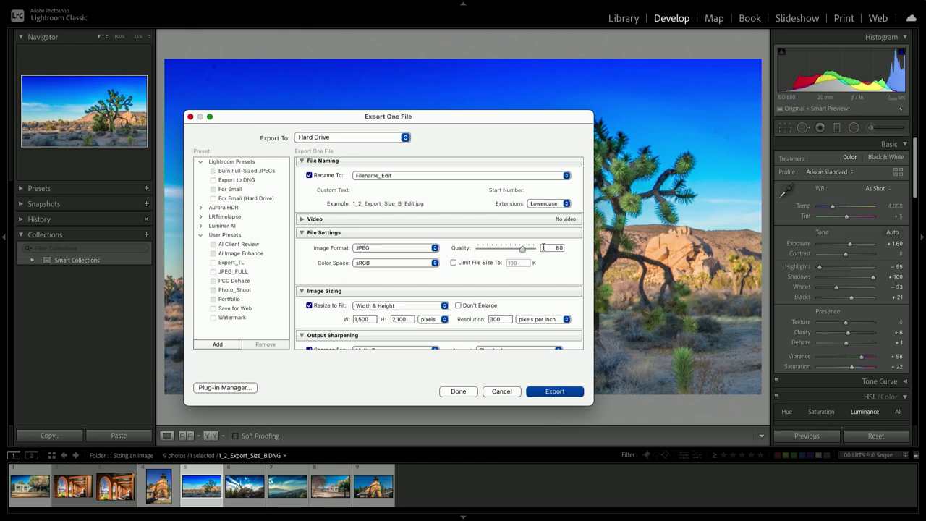
{"action": "left_click", "coordinate": [401, 264]}
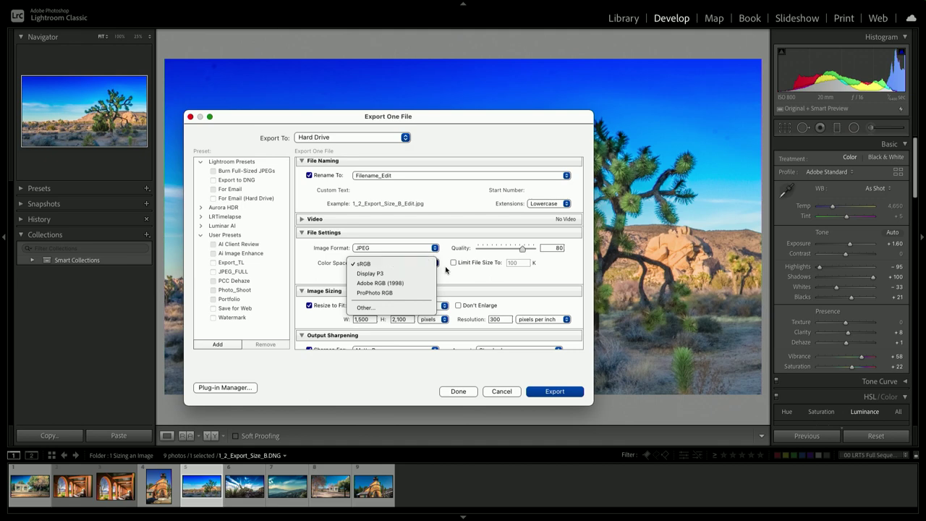
{"action": "left_click", "coordinate": [446, 269]}
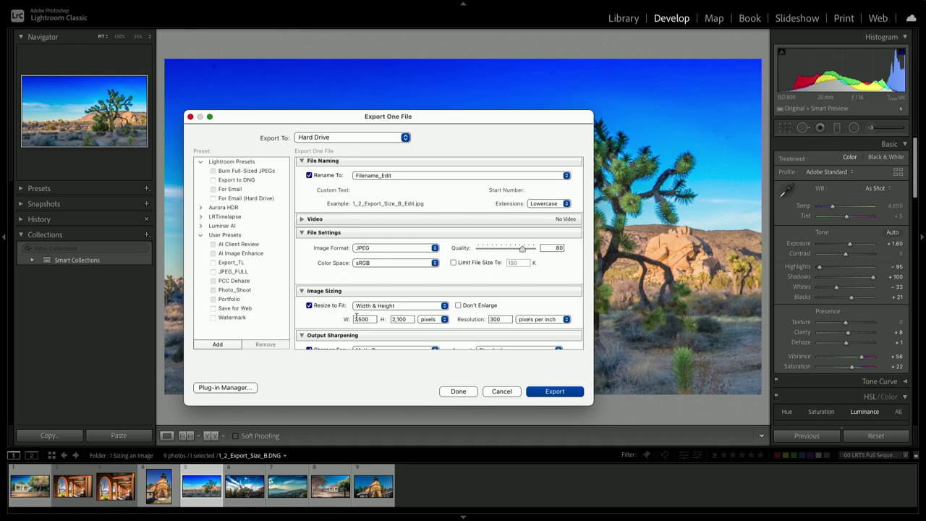
Set the export image size to 1920 wide by 1080 high
{"action": "double_click", "coordinate": [357, 317]}
{"action": "type", "text": "1920"}
{"action": "key", "text": "Tab"}
{"action": "type", "text": "1080"}
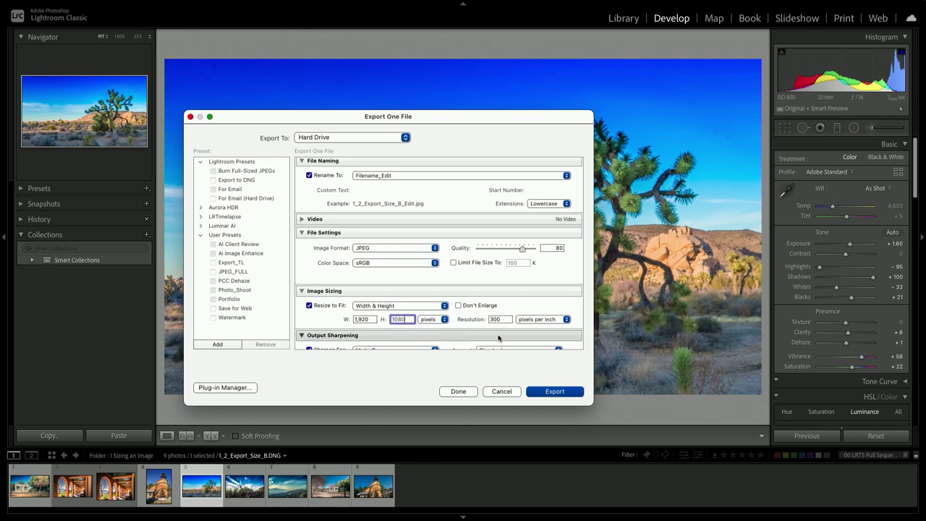
{"action": "key", "text": "Tab"}
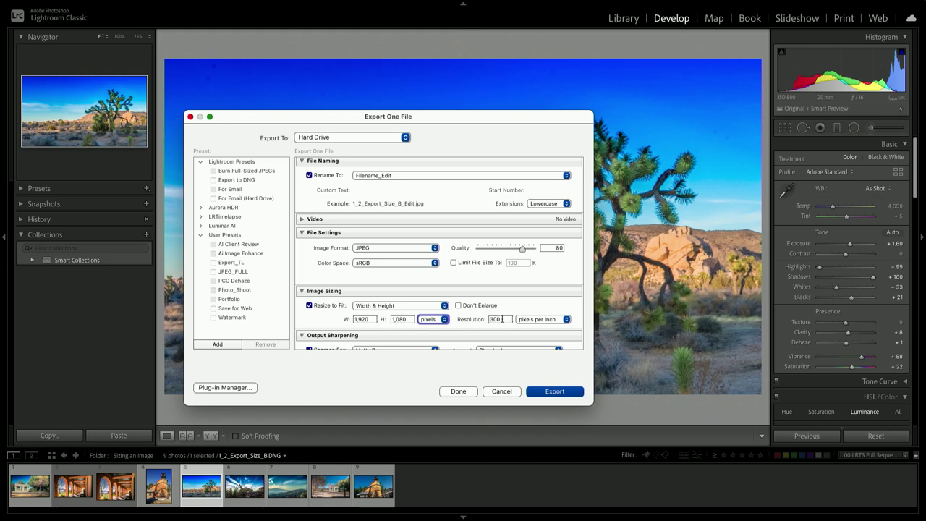
Sharpen for Screen at Standard amount and export the Joshua tree JPEG
{"action": "scroll", "coordinate": [499, 321], "scroll_direction": "down", "scroll_amount": 4}
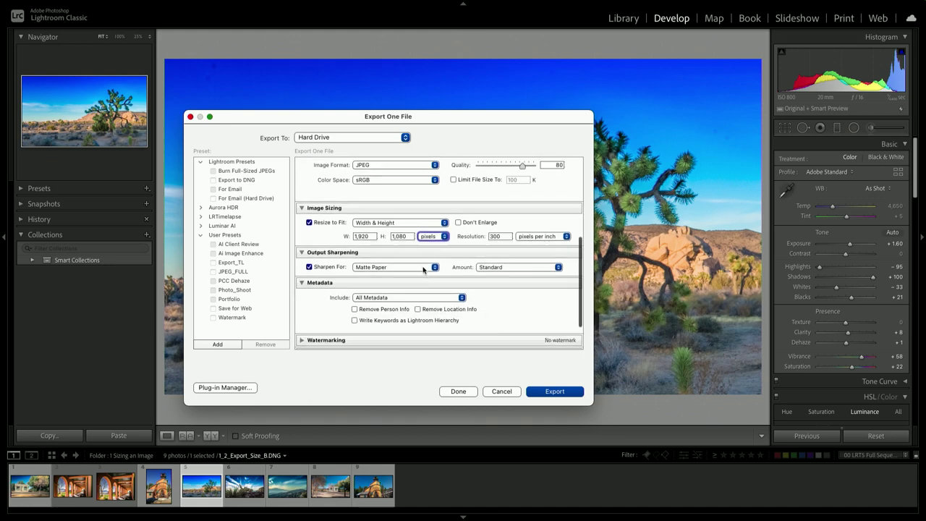
{"action": "left_click", "coordinate": [420, 266]}
{"action": "left_click", "coordinate": [420, 259]}
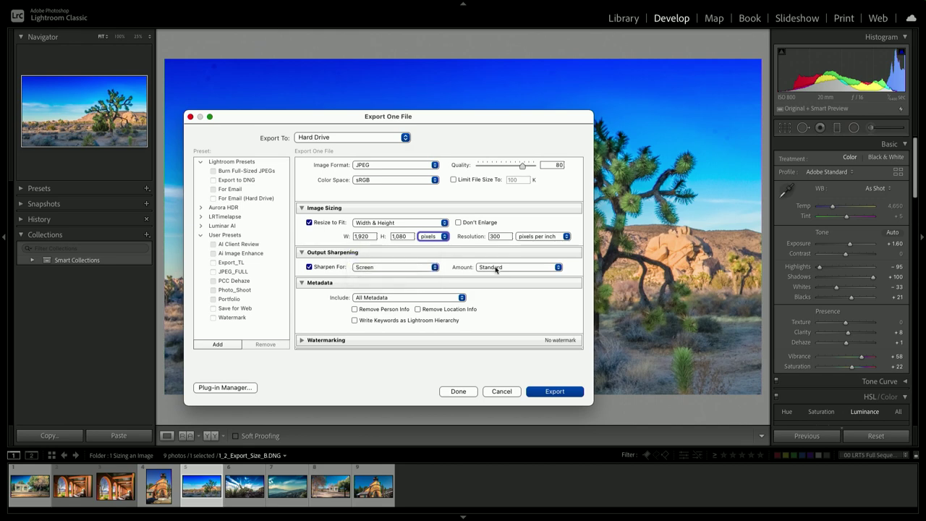
{"action": "left_click", "coordinate": [497, 268]}
{"action": "left_click", "coordinate": [496, 269]}
{"action": "left_click", "coordinate": [547, 391]}
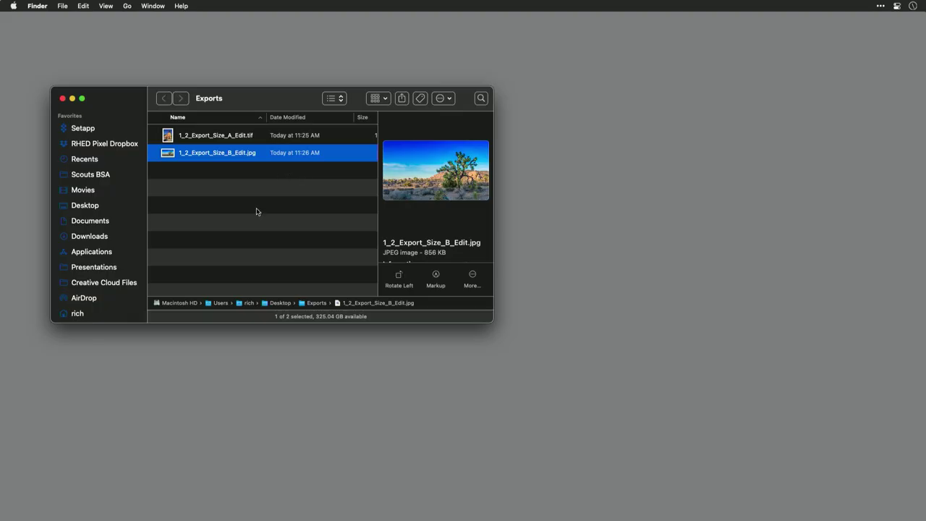
Select the TIFF in Exports and enlarge the Finder window to show its 1500×2100, Adobe RGB details
{"action": "left_click", "coordinate": [257, 211]}
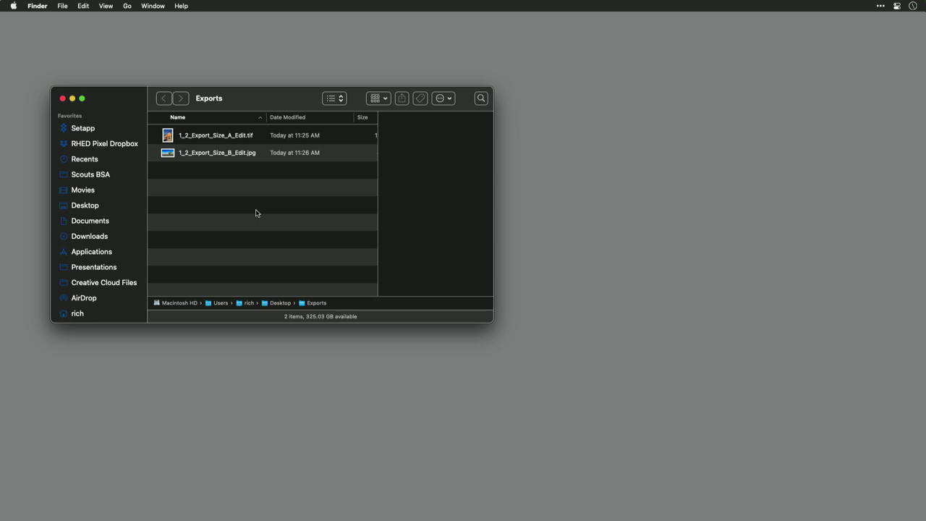
{"action": "left_click", "coordinate": [219, 136]}
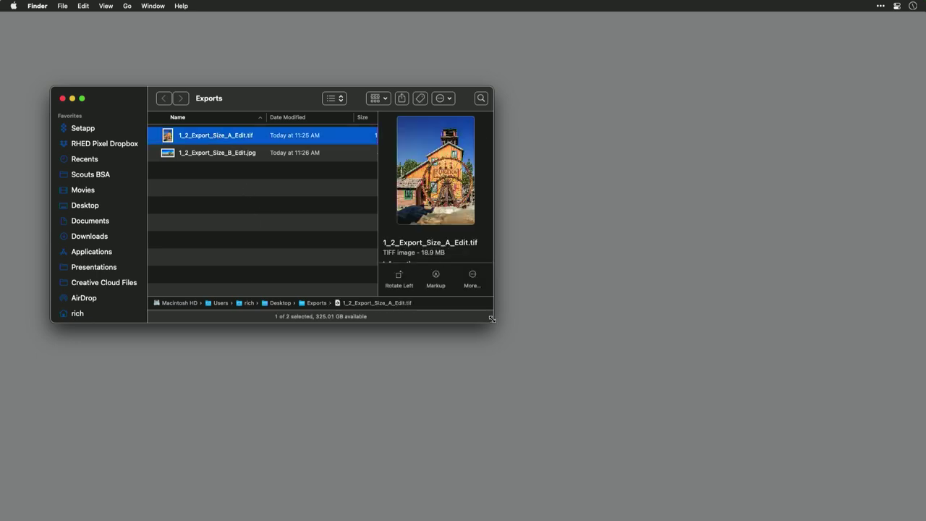
{"action": "left_click_drag", "start_coordinate": [491, 319], "coordinate": [564, 472]}
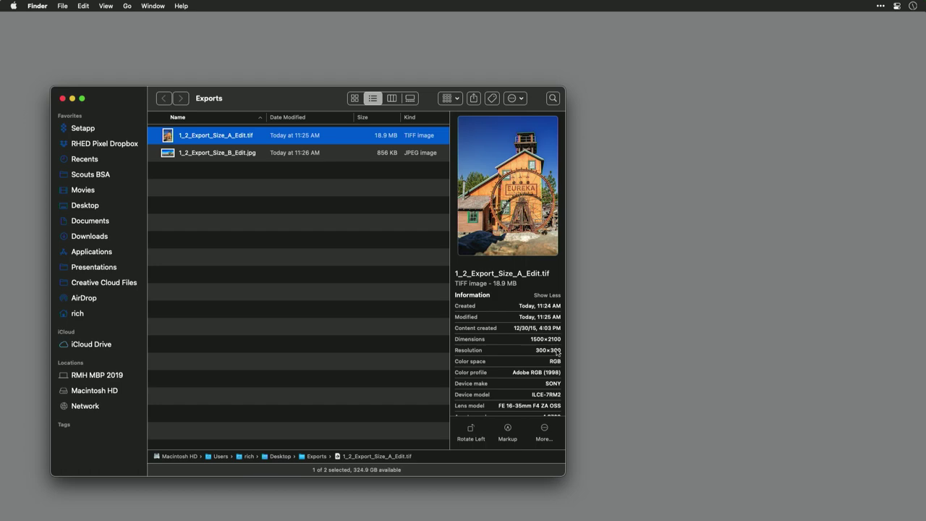
Preview the TIFF full size in Quick Look, then select the JPEG to view its details
{"action": "key", "text": "space"}
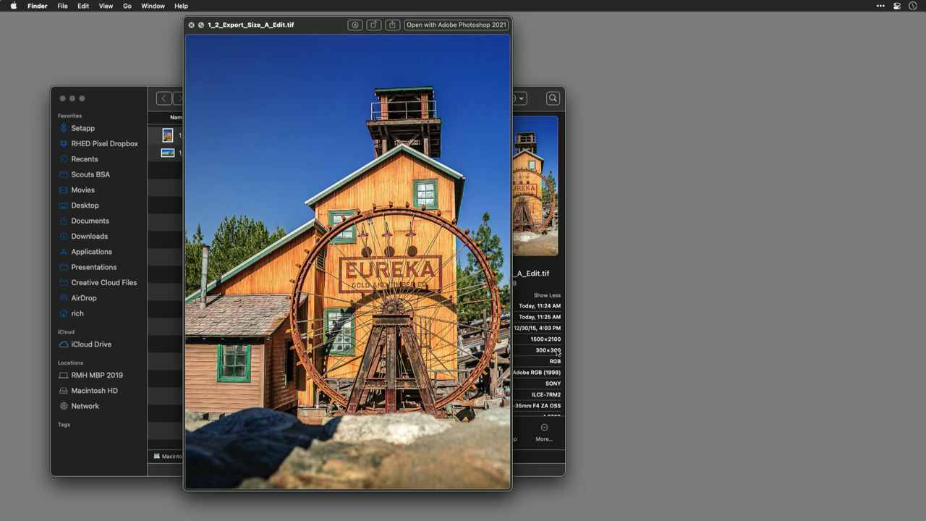
{"action": "key", "text": "space"}
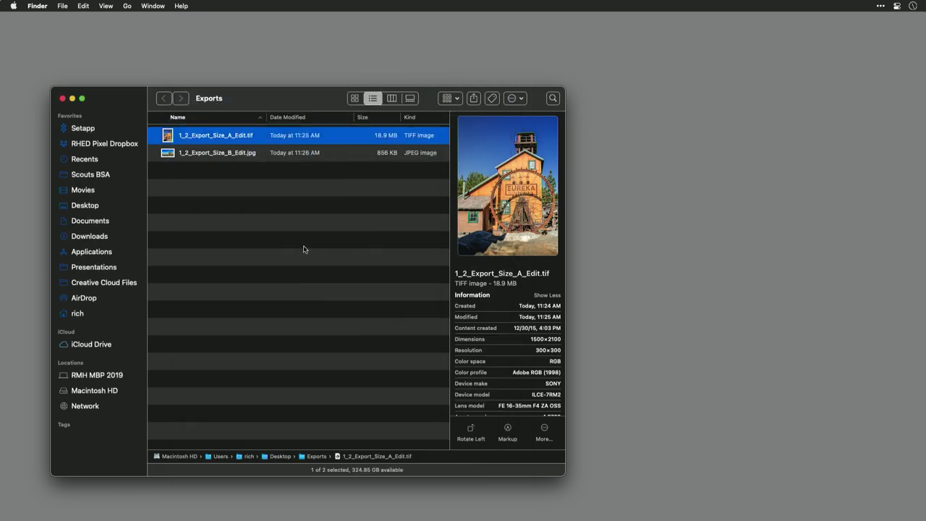
{"action": "left_click", "coordinate": [233, 152]}
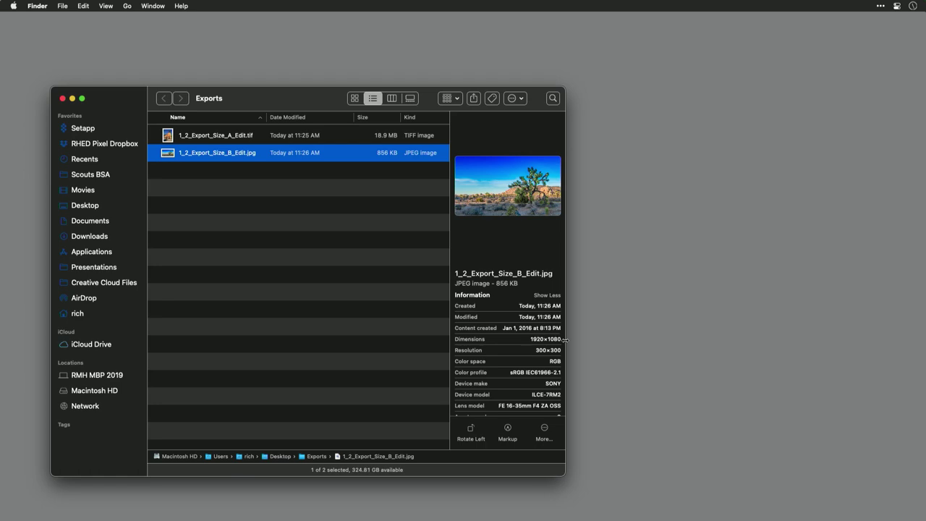
Open a full-size Quick Look preview of 1_2_Export_Size_B_Edit.jpg
{"action": "key", "text": "space"}
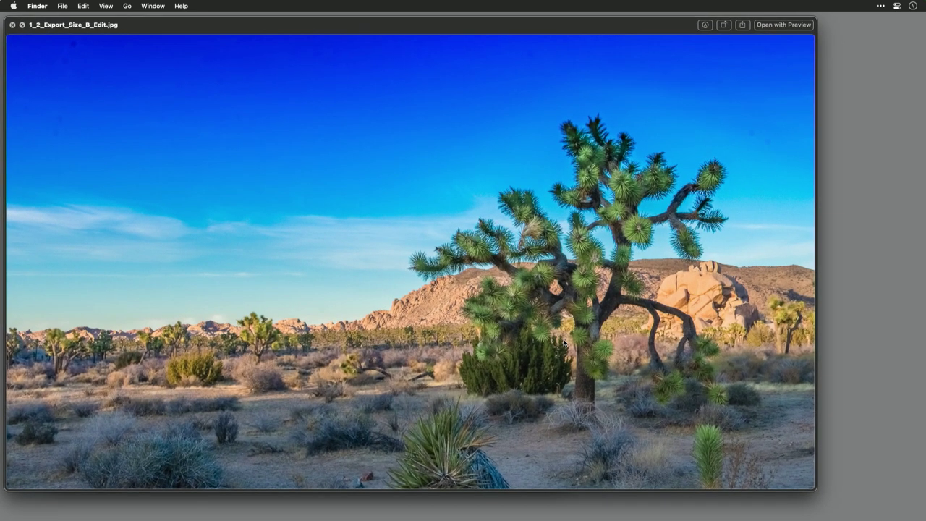